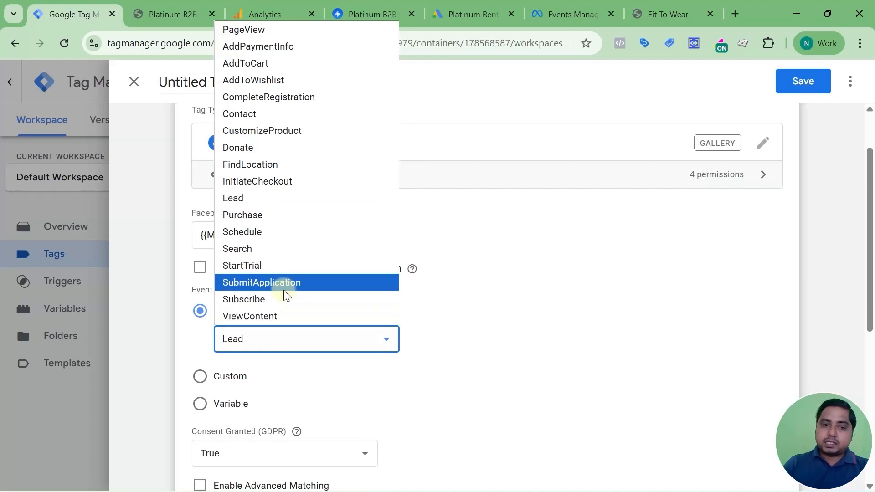
Try SubmitApplication as the Facebook Pixel standard event, then switch it back to Lead.
{"action": "left_click", "coordinate": [283, 285]}
{"action": "left_click", "coordinate": [289, 345]}
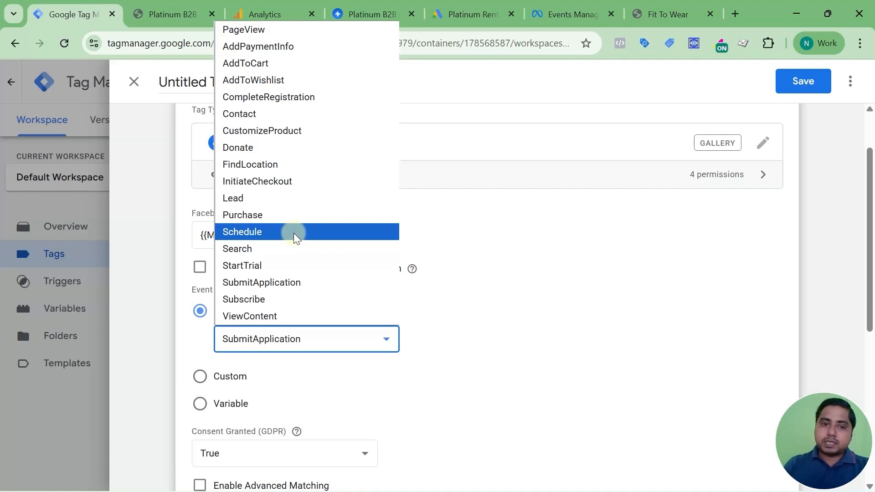
{"action": "left_click", "coordinate": [269, 206]}
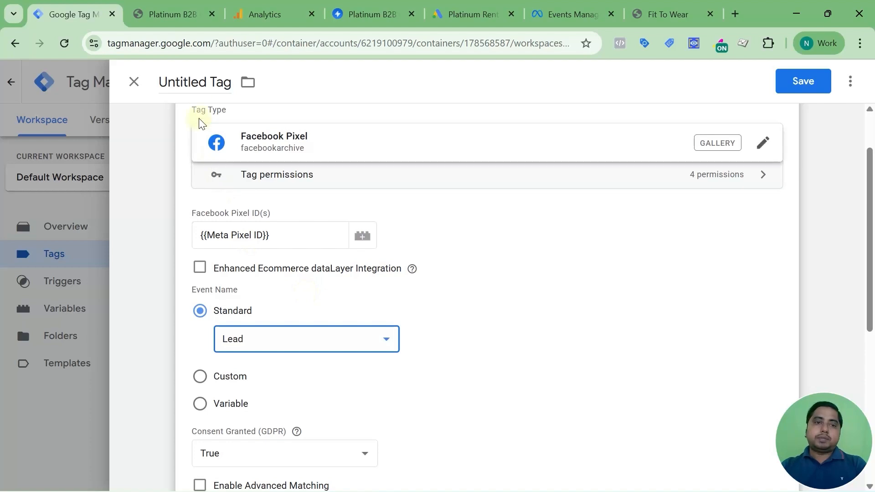
Rename the tag 'Meta - Lead Event', save it, and launch Preview on the Platinum rentals site.
{"action": "triple_click", "coordinate": [200, 87]}
{"action": "type", "text": "Meta - Lead Event"}
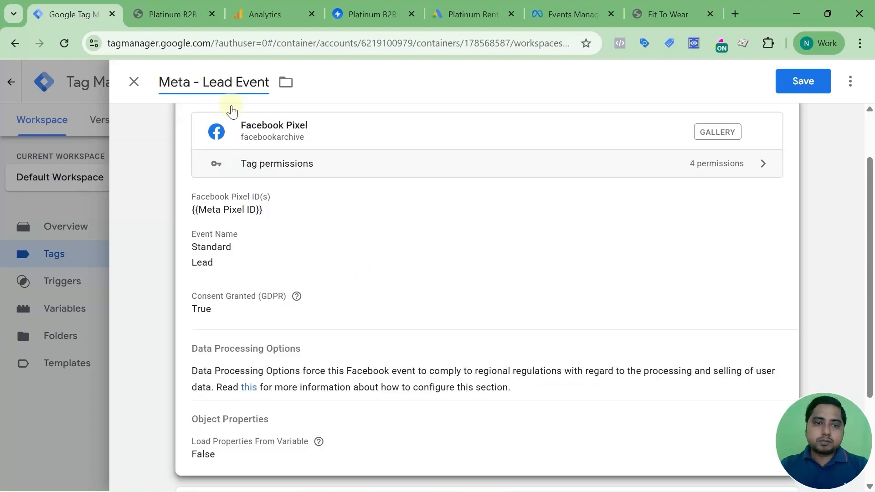
{"action": "scroll", "coordinate": [230, 111], "scroll_direction": "down", "scroll_amount": 3}
{"action": "scroll", "coordinate": [794, 111], "scroll_direction": "up", "scroll_amount": 5}
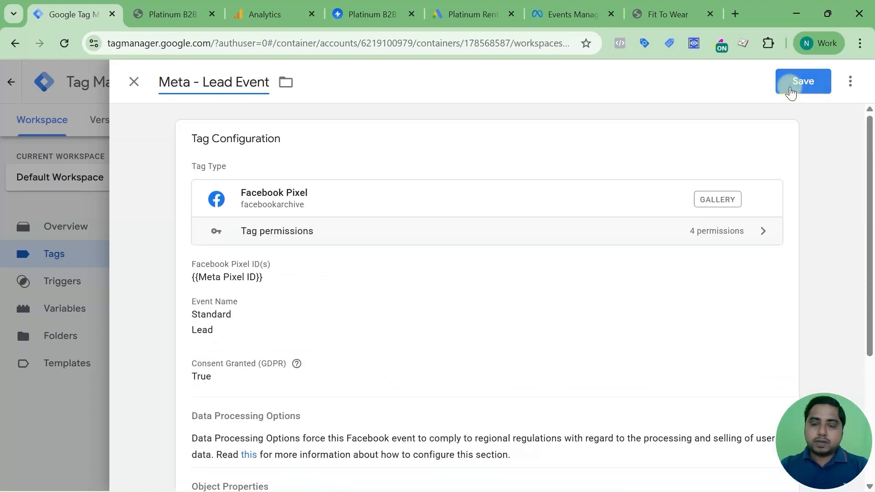
{"action": "scroll", "coordinate": [623, 184], "scroll_direction": "down", "scroll_amount": 4}
{"action": "scroll", "coordinate": [623, 183], "scroll_direction": "up", "scroll_amount": 4}
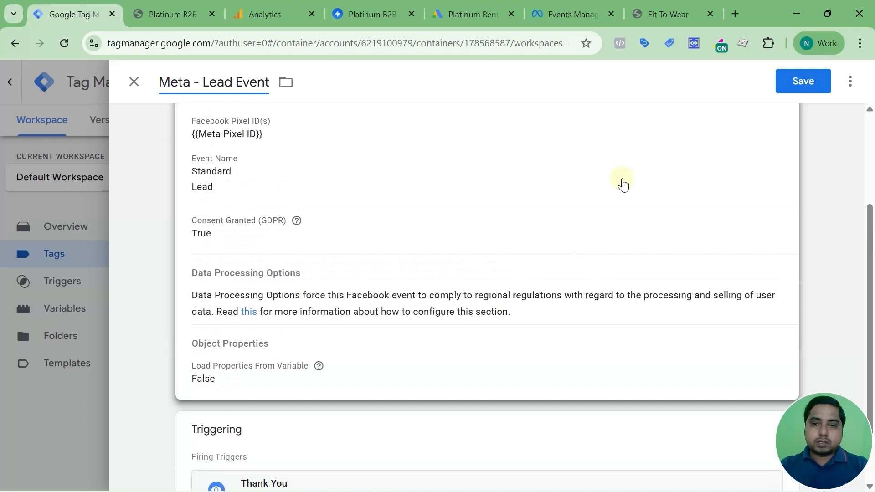
{"action": "left_click", "coordinate": [795, 89]}
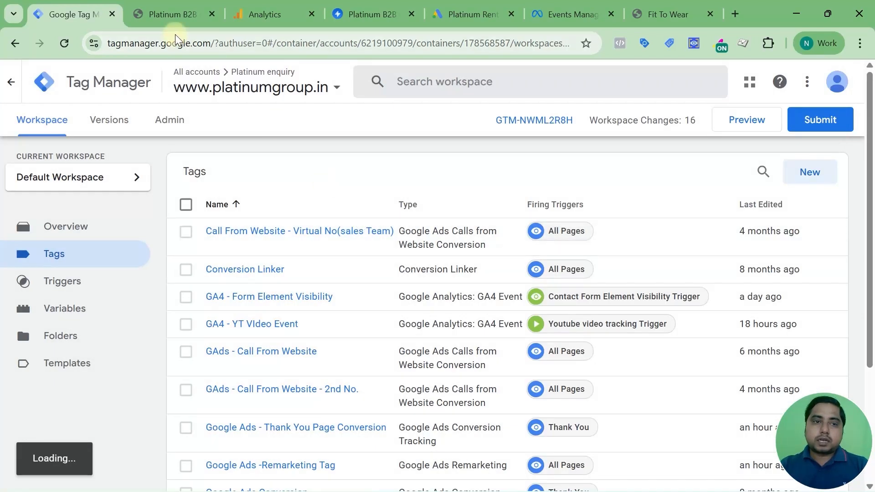
{"action": "left_click", "coordinate": [733, 120]}
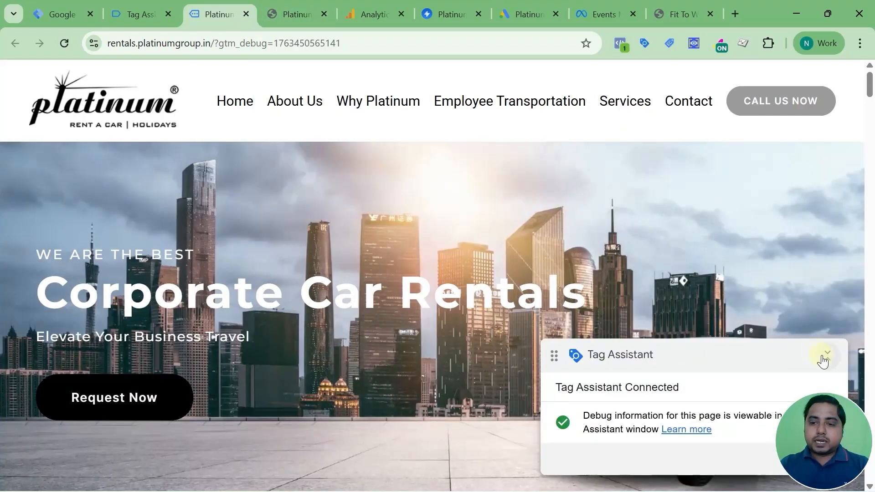
In Tag Assistant, confirm Meta - Lead Event is among Tags Not Fired at Container Loaded.
{"action": "left_click", "coordinate": [825, 361]}
{"action": "left_click", "coordinate": [144, 13]}
{"action": "left_click", "coordinate": [434, 318]}
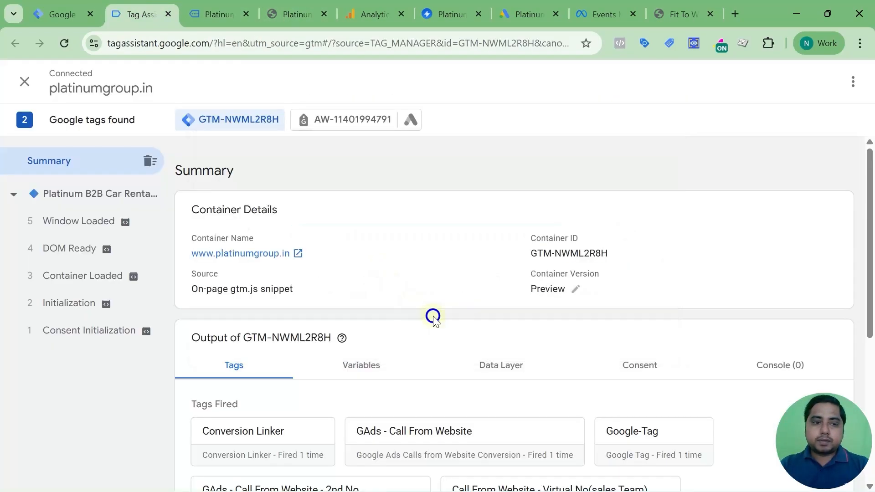
{"action": "left_click", "coordinate": [116, 276]}
{"action": "scroll", "coordinate": [352, 307], "scroll_direction": "down", "scroll_amount": 2}
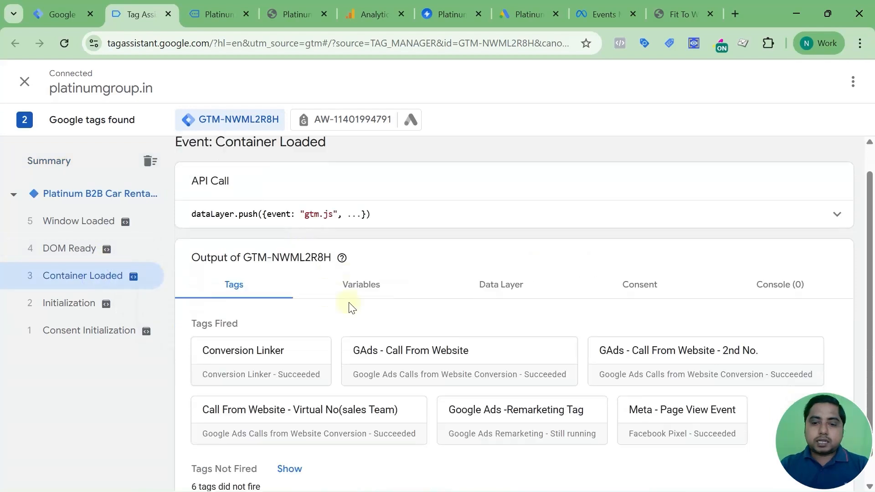
{"action": "scroll", "coordinate": [352, 308], "scroll_direction": "down", "scroll_amount": 1}
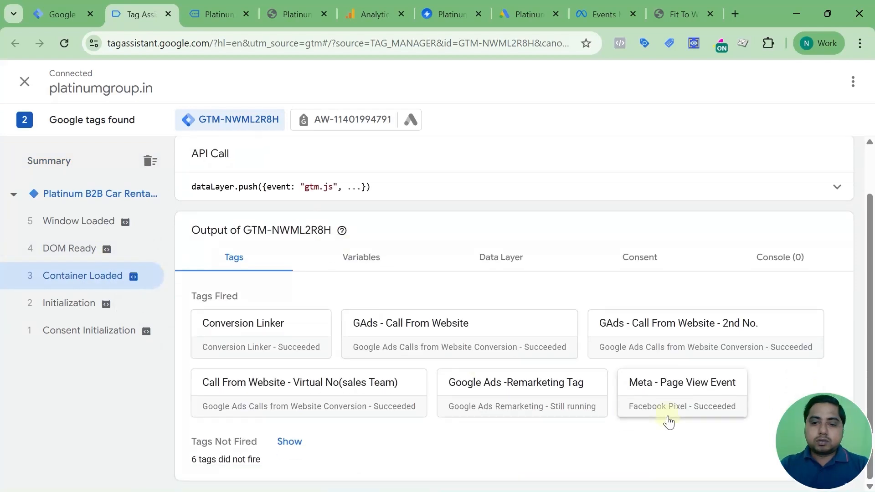
{"action": "left_click", "coordinate": [290, 442]}
{"action": "scroll", "coordinate": [291, 441], "scroll_direction": "down", "scroll_amount": 2}
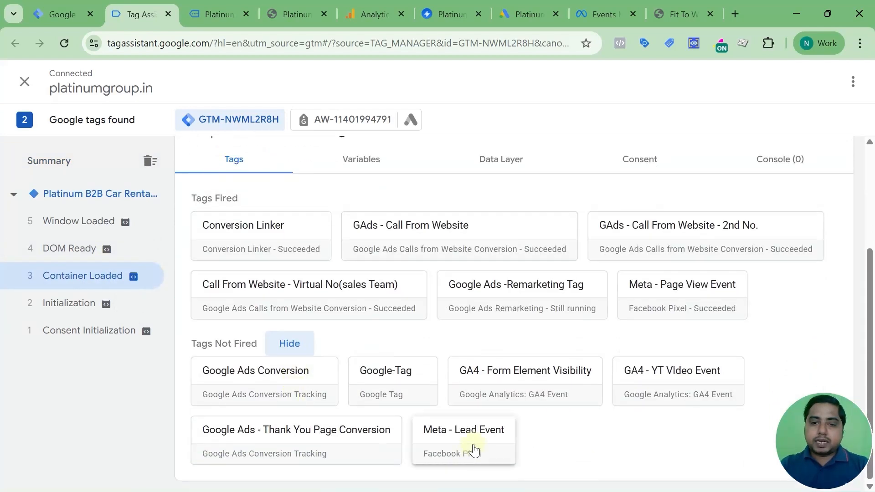
Check Meta Pixel Helper for PageView on the site and open Events Manager's Test events.
{"action": "left_click", "coordinate": [215, 14]}
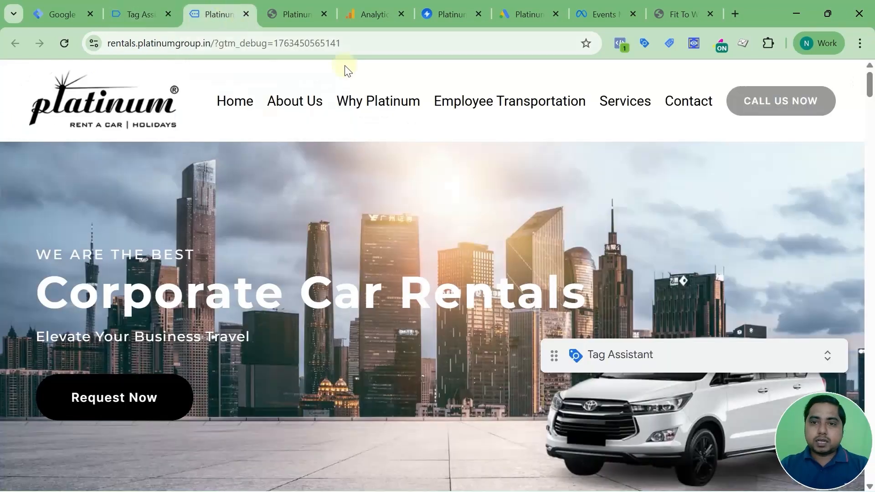
{"action": "left_click", "coordinate": [618, 44]}
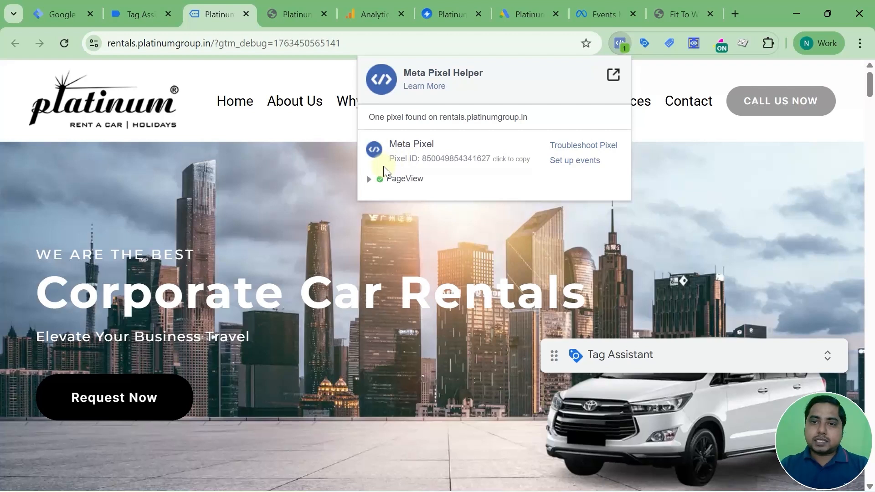
{"action": "left_click", "coordinate": [599, 14]}
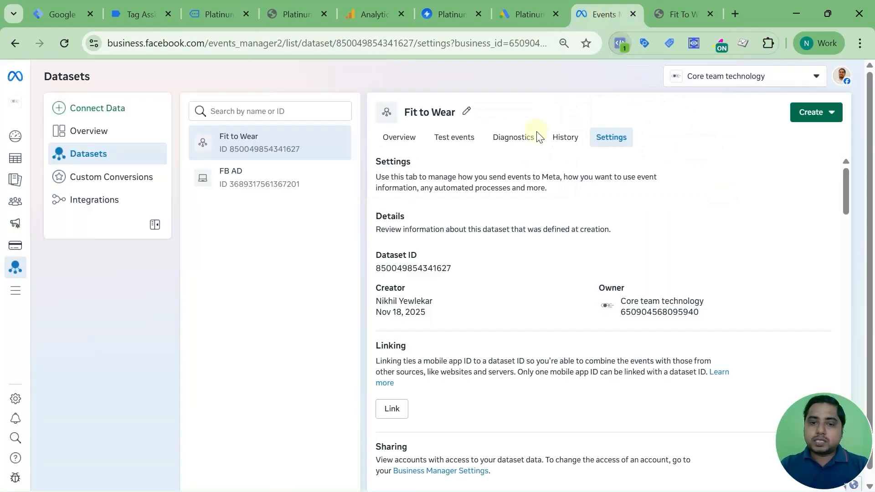
{"action": "left_click", "coordinate": [461, 138]}
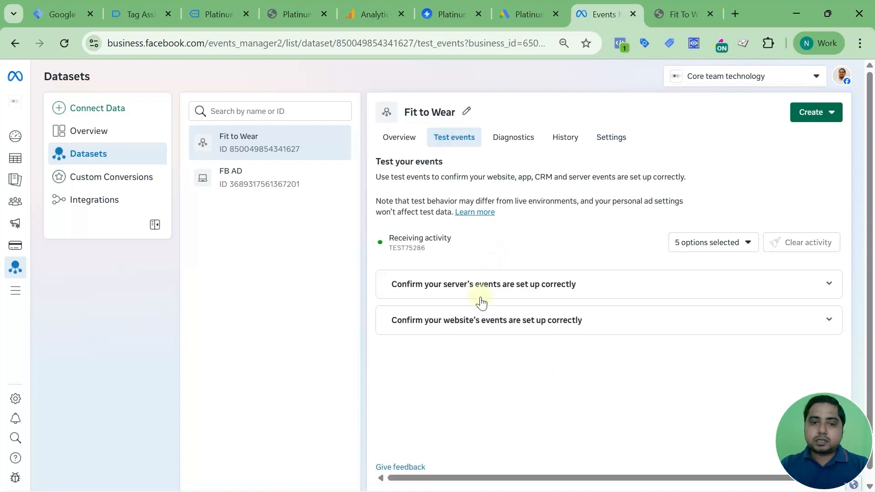
Fill the Get In Touch form with saved test name, phone and email, choose MICE & Events, and submit.
{"action": "left_click", "coordinate": [214, 10]}
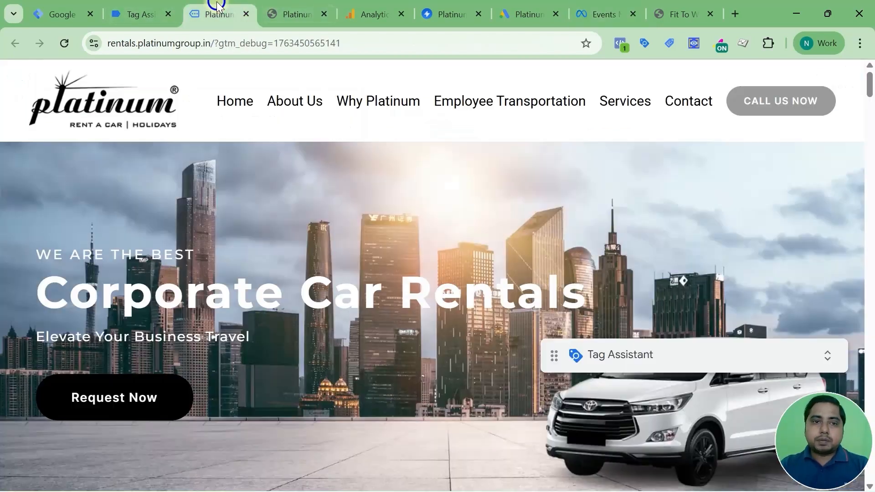
{"action": "scroll", "coordinate": [289, 210], "scroll_direction": "down", "scroll_amount": 4}
{"action": "scroll", "coordinate": [288, 203], "scroll_direction": "down", "scroll_amount": 5}
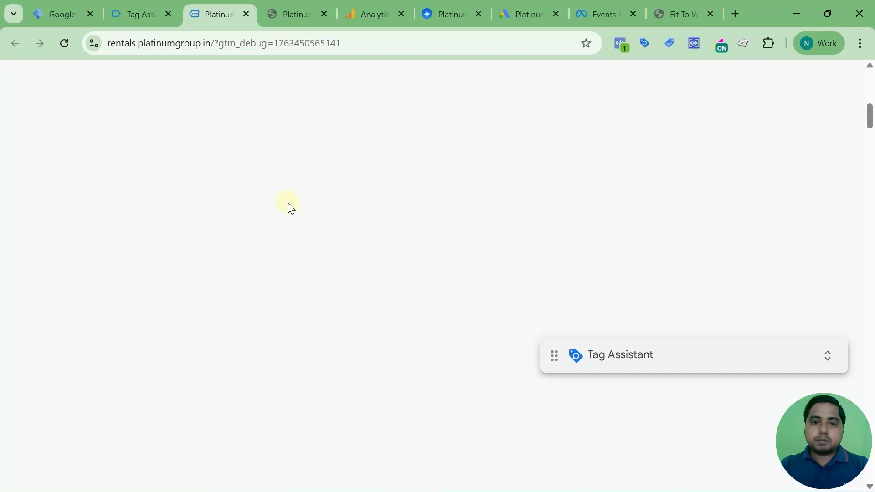
{"action": "scroll", "coordinate": [288, 202], "scroll_direction": "down", "scroll_amount": 5}
{"action": "scroll", "coordinate": [288, 204], "scroll_direction": "down", "scroll_amount": 10}
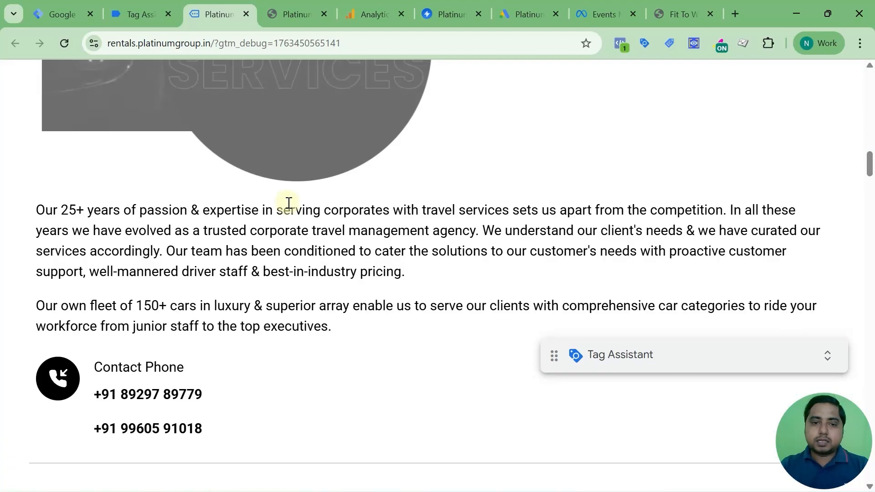
{"action": "scroll", "coordinate": [288, 203], "scroll_direction": "down", "scroll_amount": 10}
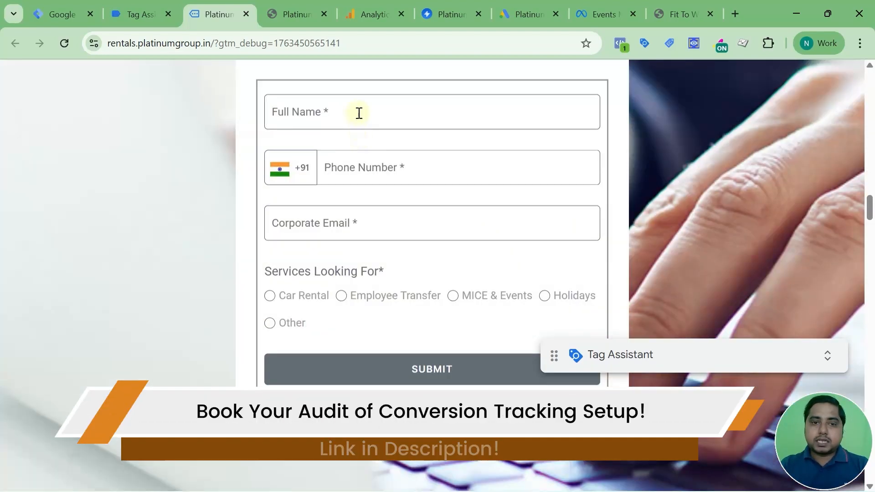
{"action": "left_click", "coordinate": [359, 113]}
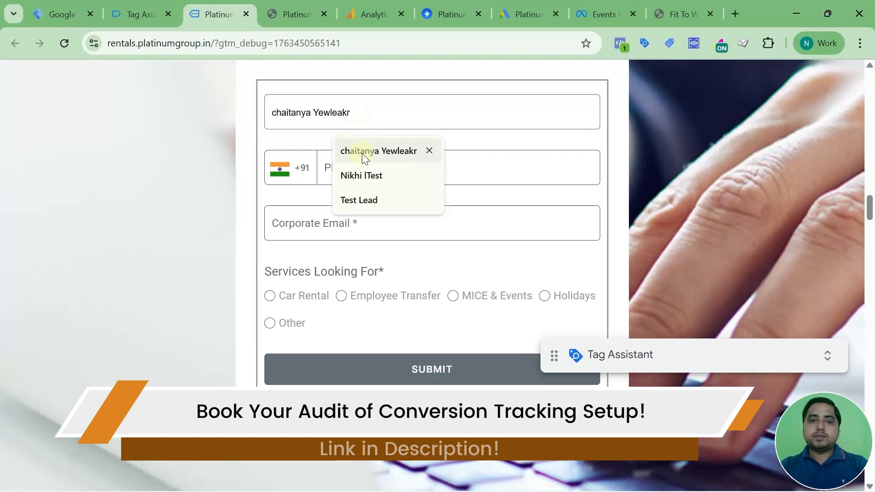
{"action": "left_click", "coordinate": [365, 201]}
{"action": "left_click", "coordinate": [364, 223]}
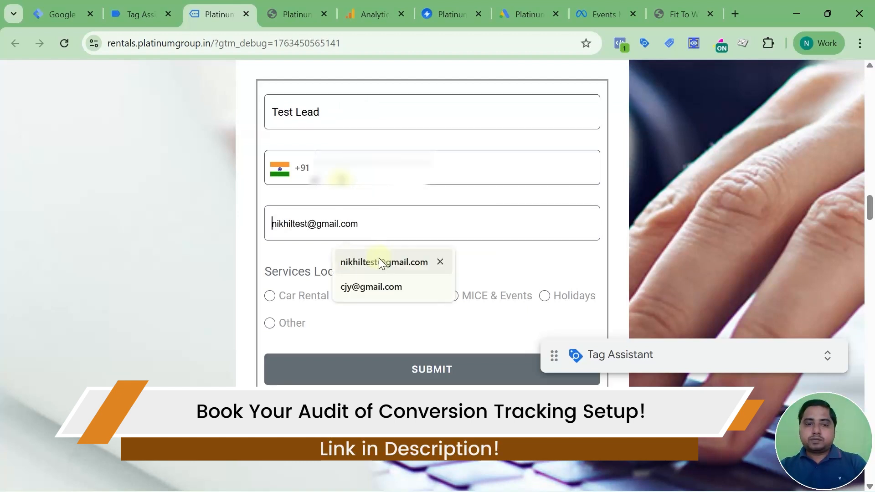
{"action": "left_click", "coordinate": [367, 262]}
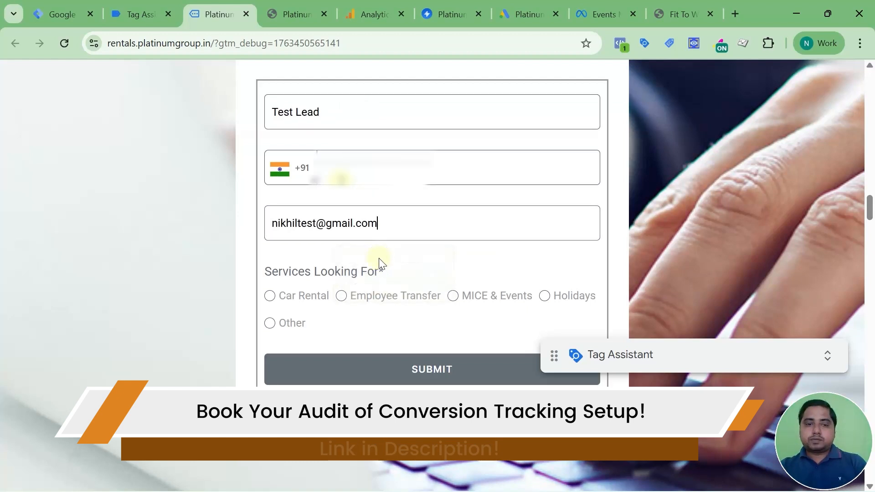
{"action": "left_click", "coordinate": [454, 296]}
{"action": "left_click", "coordinate": [432, 370]}
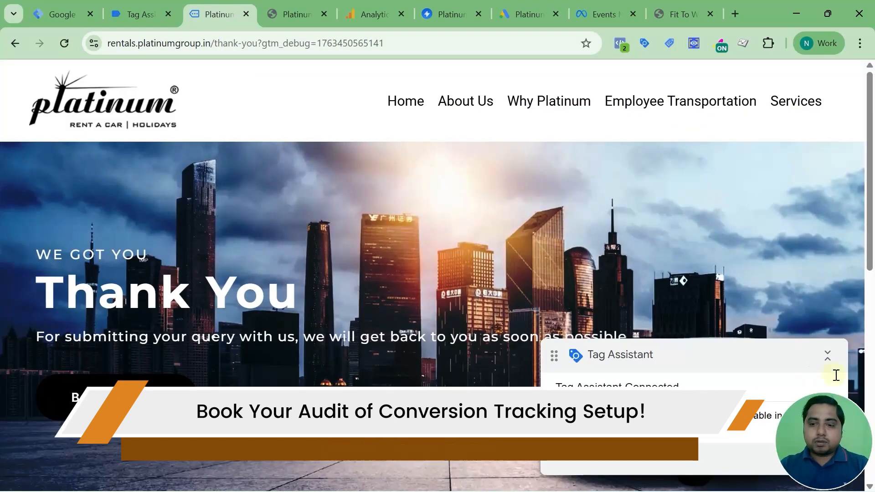
In Tag Assistant, open the Thank You page's Container Loaded event tag results.
{"action": "left_click", "coordinate": [827, 356]}
{"action": "left_click_drag", "start_coordinate": [686, 356], "coordinate": [685, 438]}
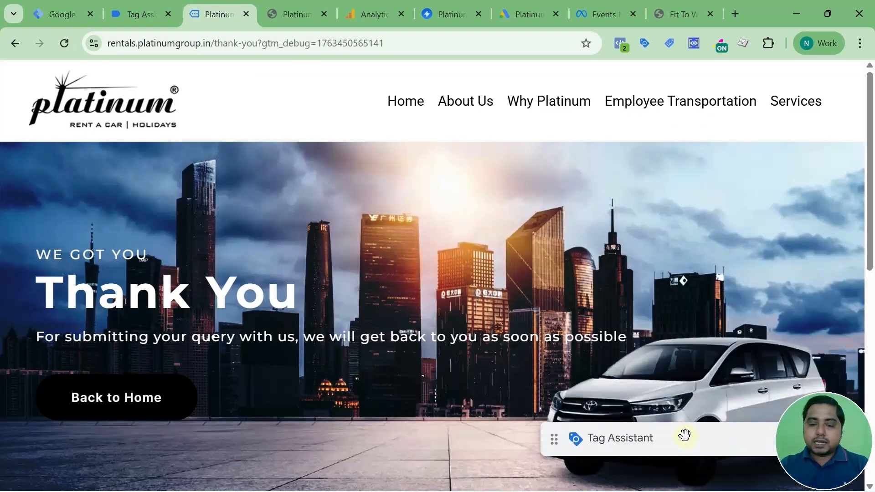
{"action": "left_click", "coordinate": [135, 11]}
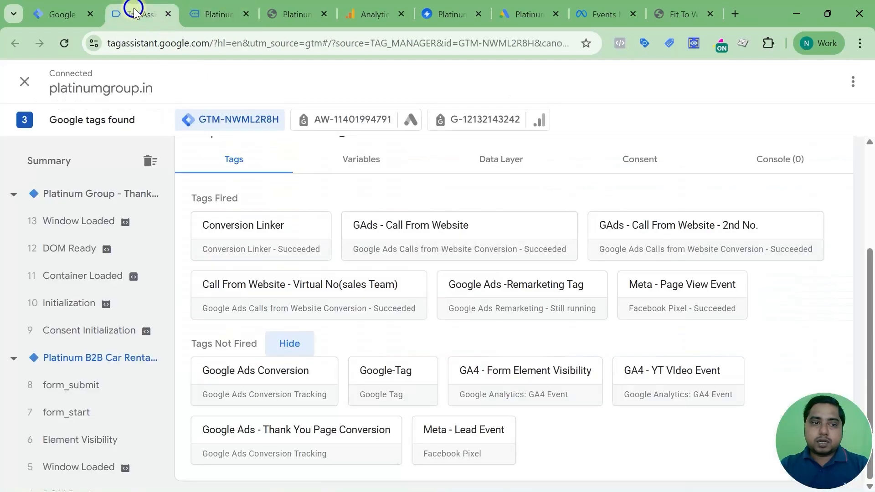
{"action": "left_click", "coordinate": [107, 201]}
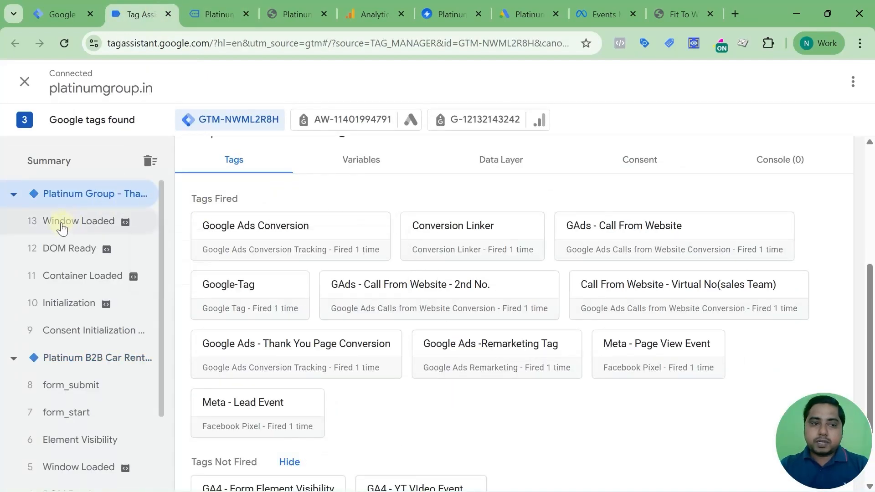
{"action": "left_click", "coordinate": [88, 277]}
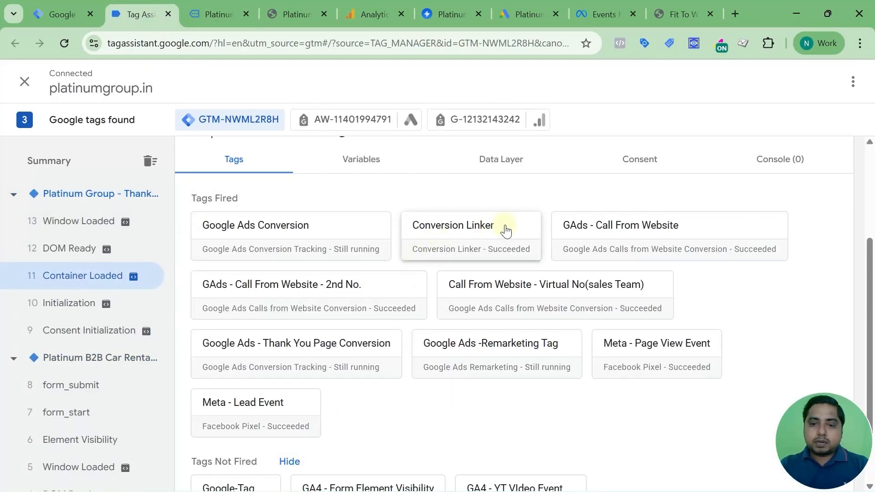
{"action": "scroll", "coordinate": [506, 232], "scroll_direction": "down", "scroll_amount": 2}
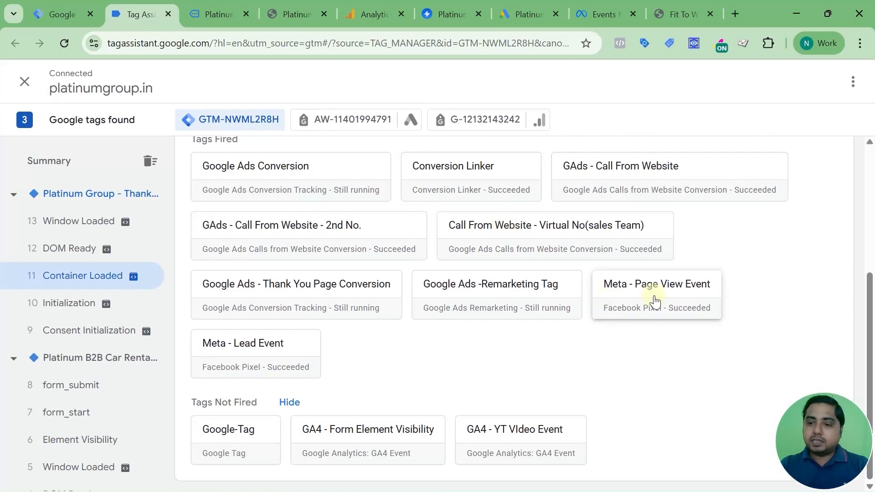
Inspect the fired Meta - Lead Event tag's properties, then return to Tag Manager.
{"action": "left_click", "coordinate": [244, 351]}
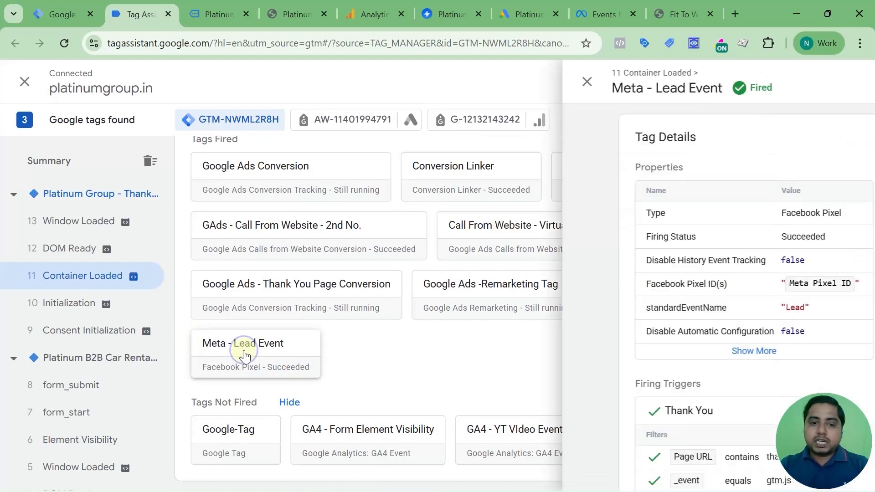
{"action": "left_click", "coordinate": [292, 350]}
{"action": "scroll", "coordinate": [307, 279], "scroll_direction": "down", "scroll_amount": 5}
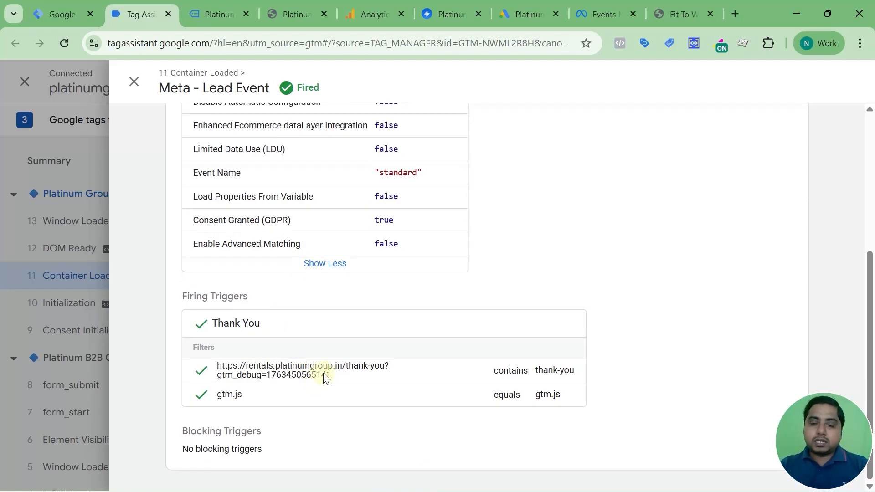
{"action": "left_click", "coordinate": [134, 81]}
{"action": "mouse_move", "coordinate": [220, 17]}
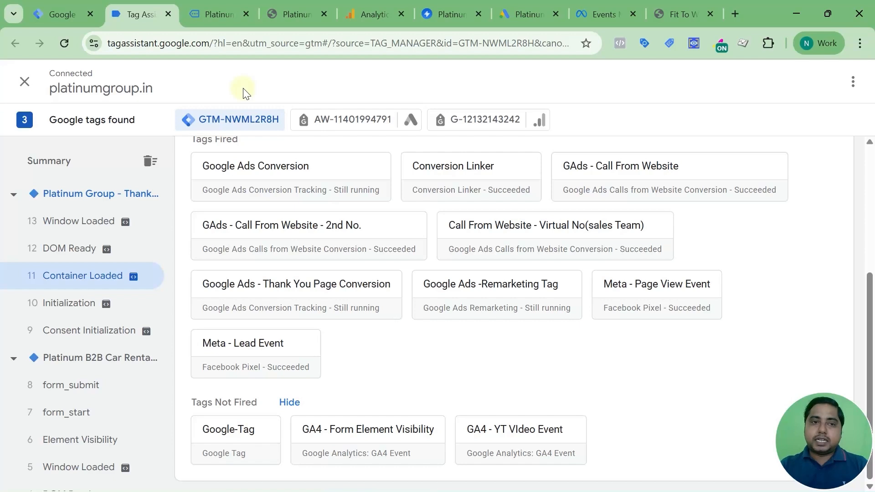
{"action": "left_click", "coordinate": [52, 11]}
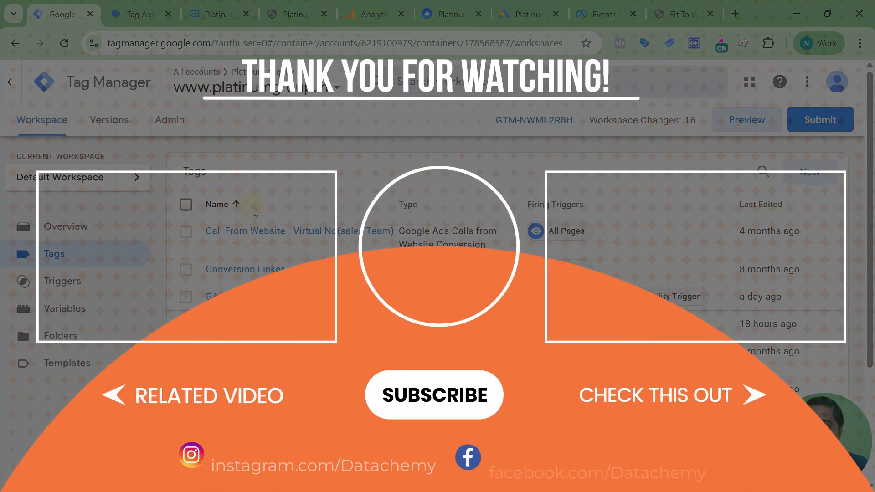